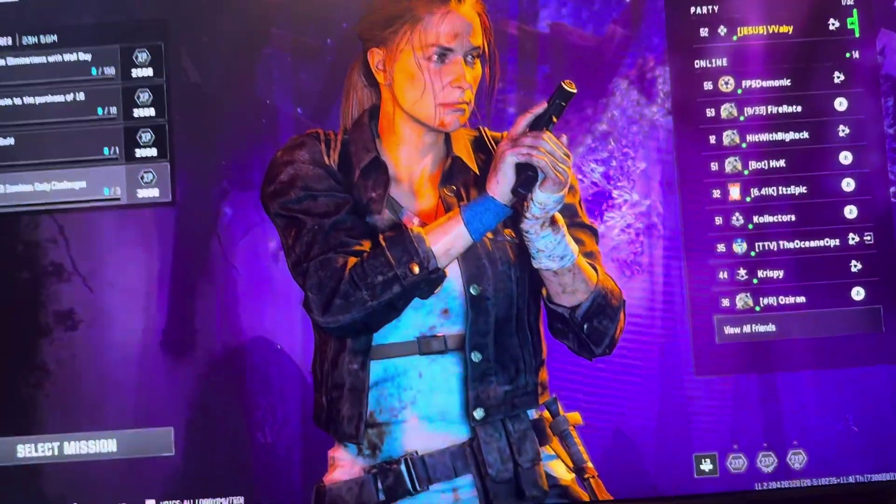
- Escape from Zombies to Multiplayer, back out to the title menu, then Alt+Tab to Battle.net
key("Escape")
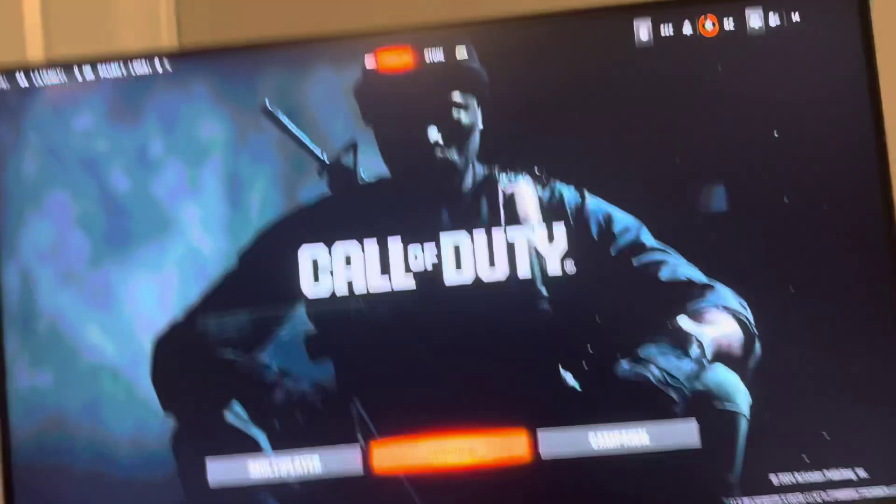
key("Left")
key("Return")
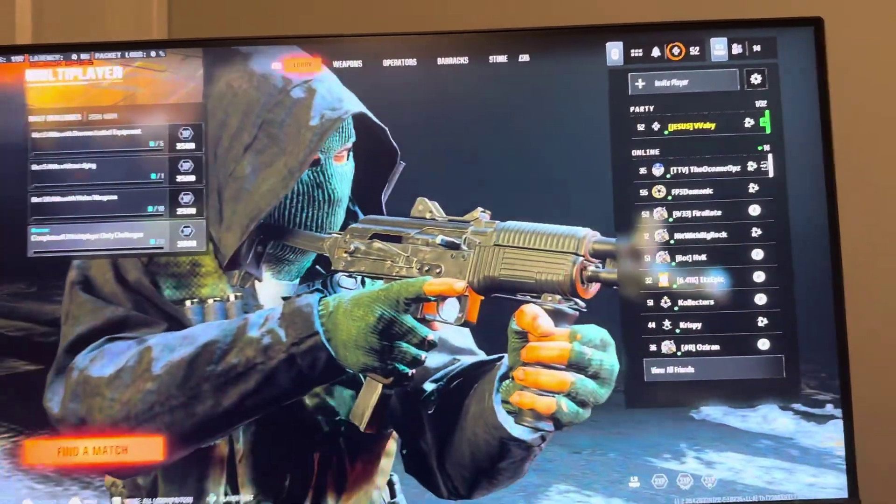
key("Escape")
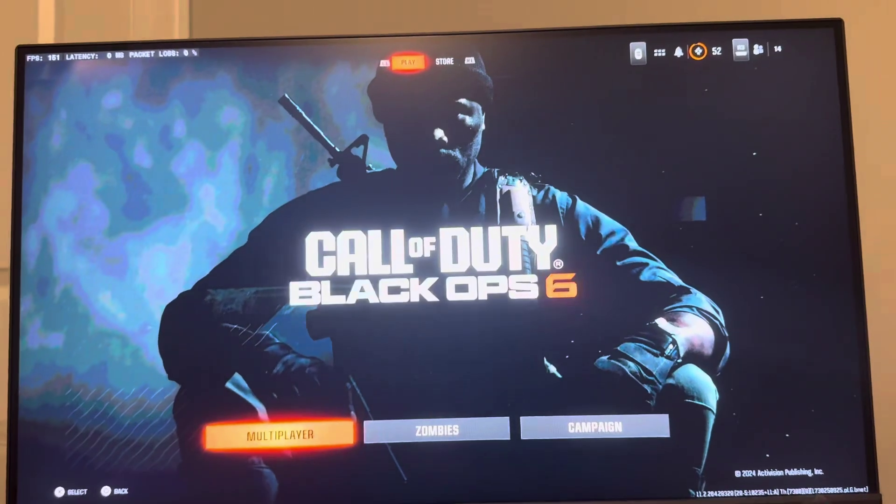
key("alt+Tab")
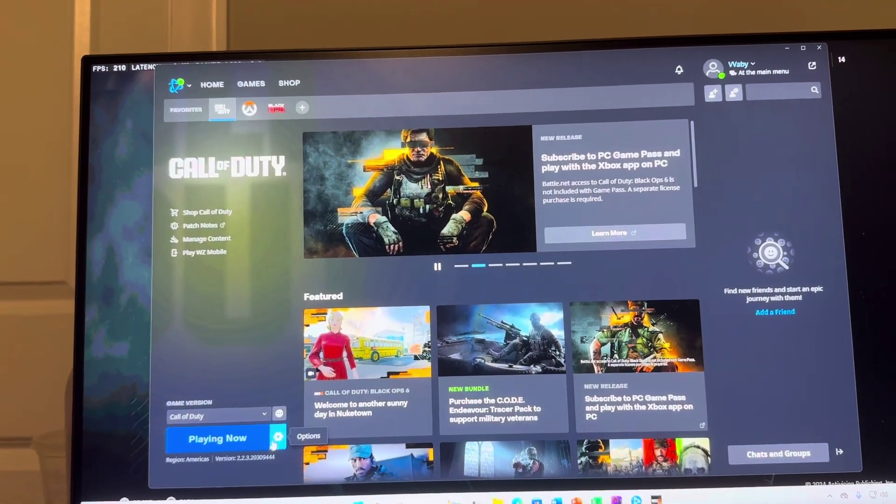
- Open the Call of Duty options menu from the gear beside Playing Now
left_click(277, 437)
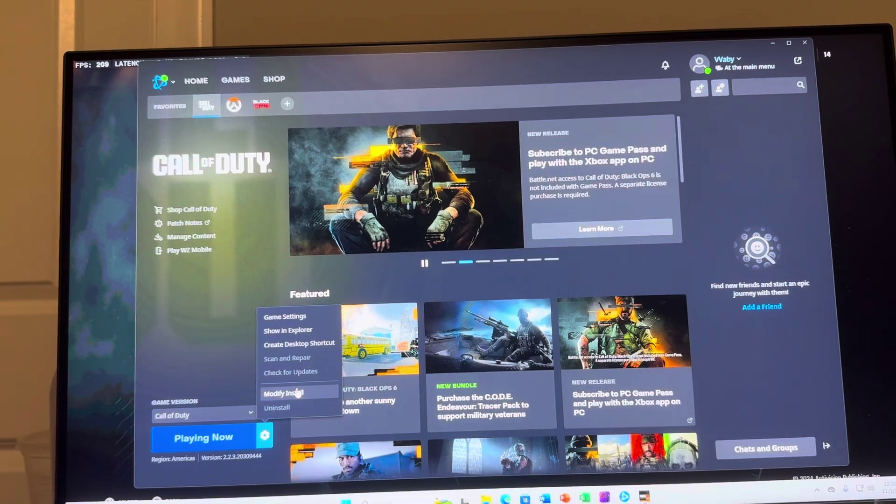
- Confirm Modify Install content with Black Ops 6 Multiplayer included, reaching the Start Update summary
left_click(298, 393)
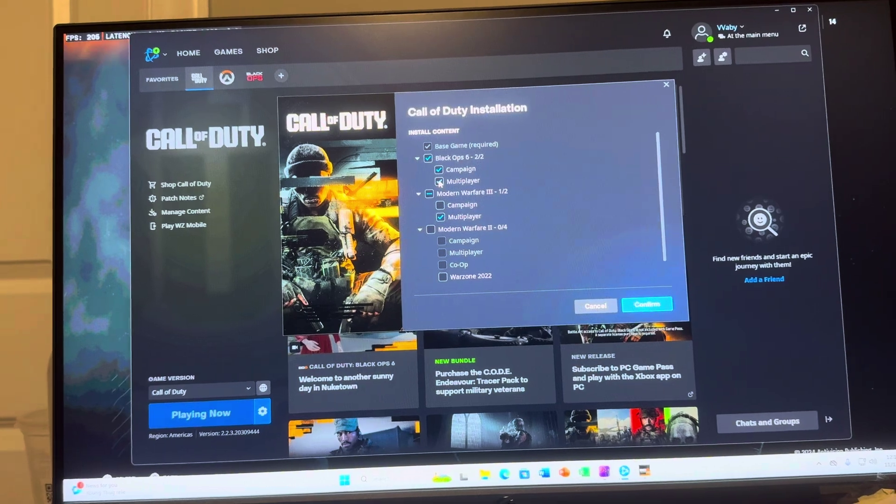
left_click(647, 304)
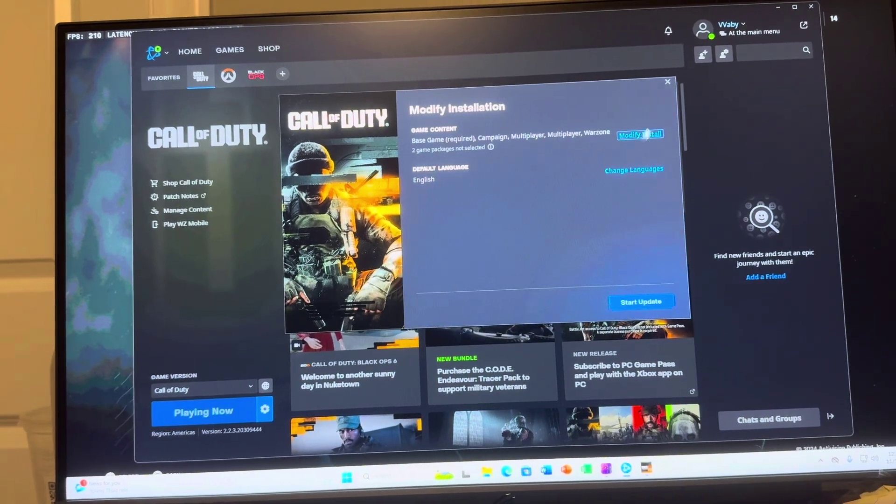